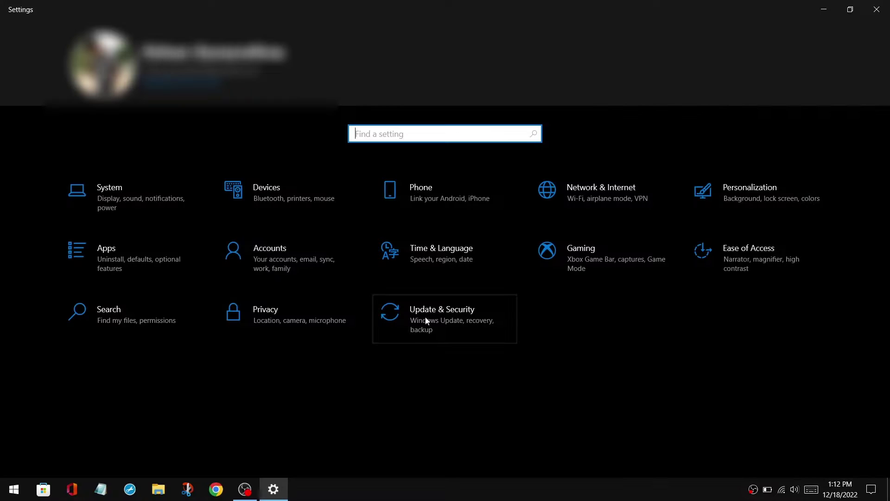
# - Open the Update & Security section of Windows Settings
pyautogui.click(407, 305)
pyautogui.click(115, 195)
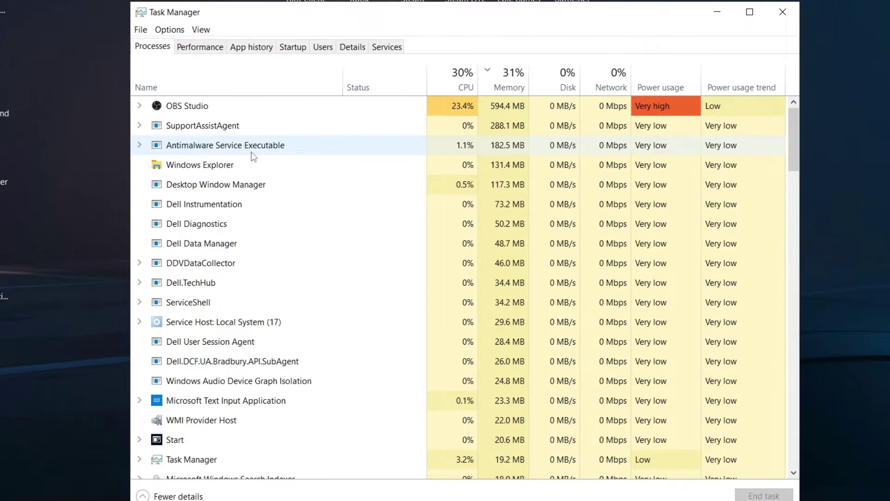
# - Switch to Task Manager and select the Antimalware Service Executable process in the list of running processes
pyautogui.click(424, 146)
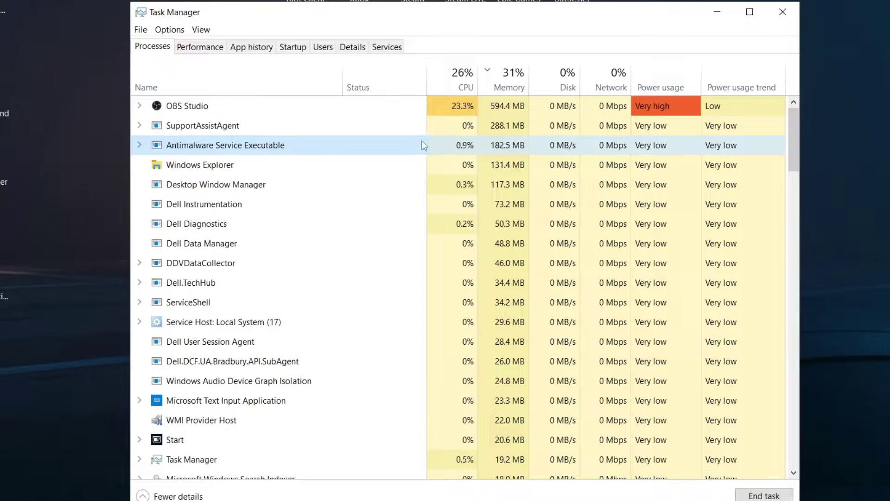
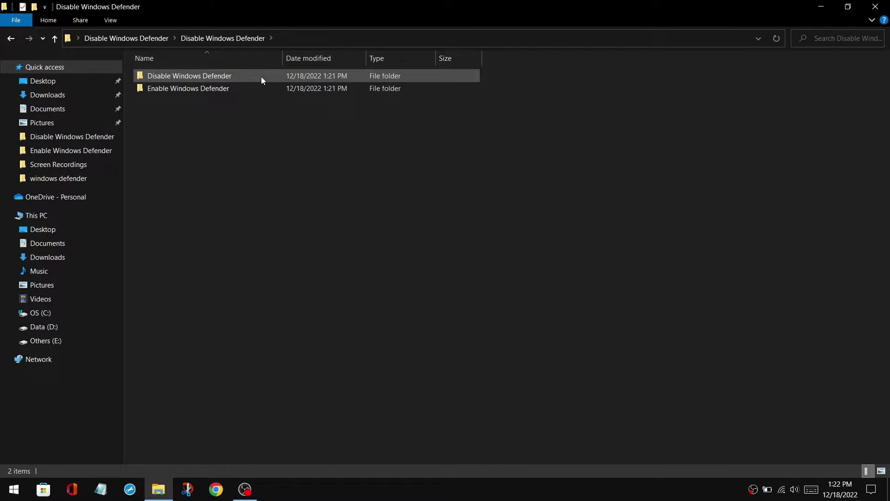
# - Select the Enable Windows Defender folder inside the inner Disable Windows Defender folder
pyautogui.click(265, 89)
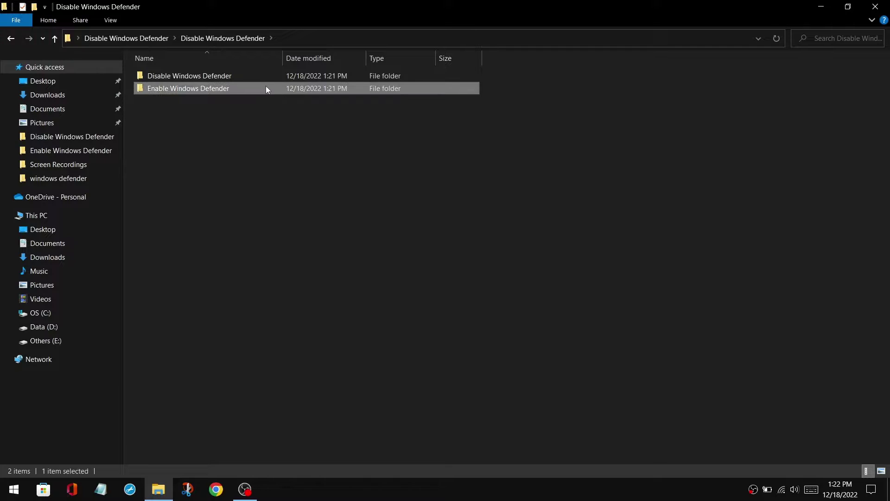
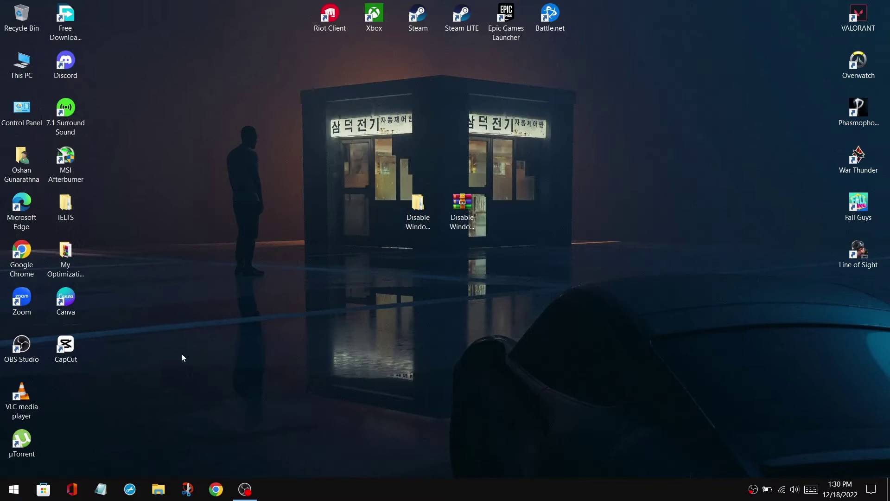
# - Open the Update & Security section of Windows Settings to view its security options
pyautogui.click(14, 490)
pyautogui.click(21, 436)
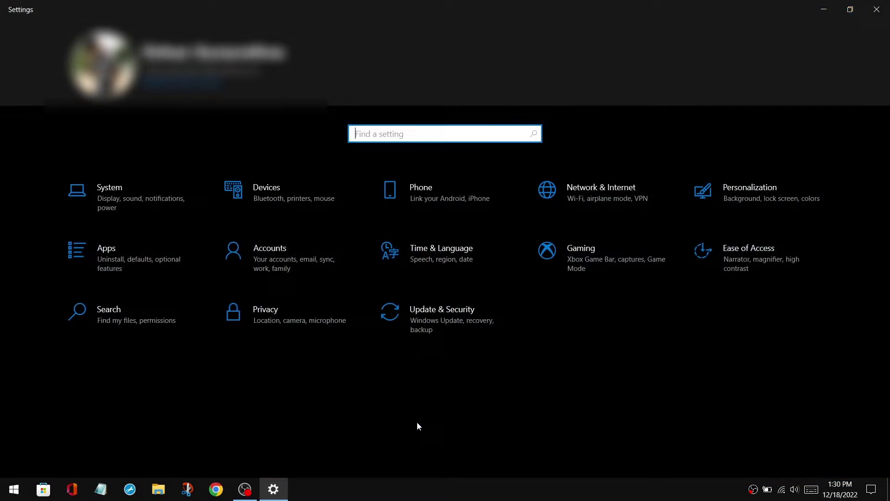
pyautogui.click(454, 321)
pyautogui.click(127, 186)
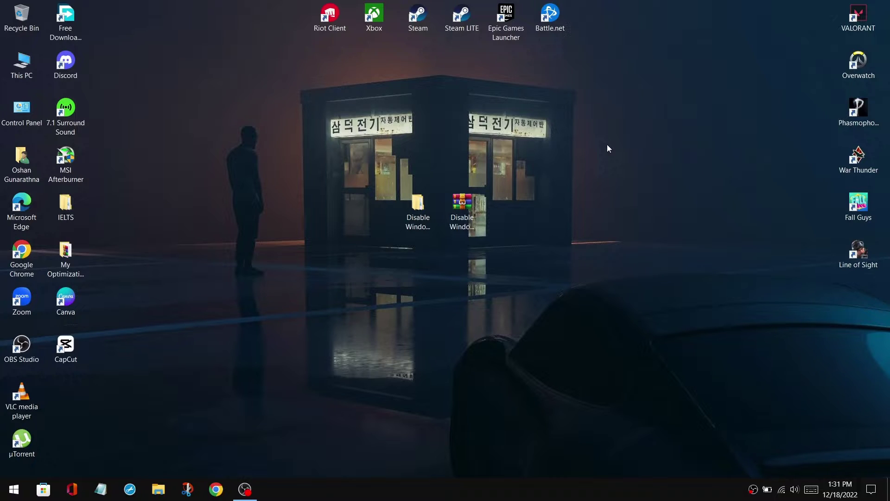
# - Open the Enable Windows Defender folder inside the nested Disable Windows Defender folders and select the 1 Enable UAC registry file
pyautogui.doubleClick(418, 205)
pyautogui.click(313, 78)
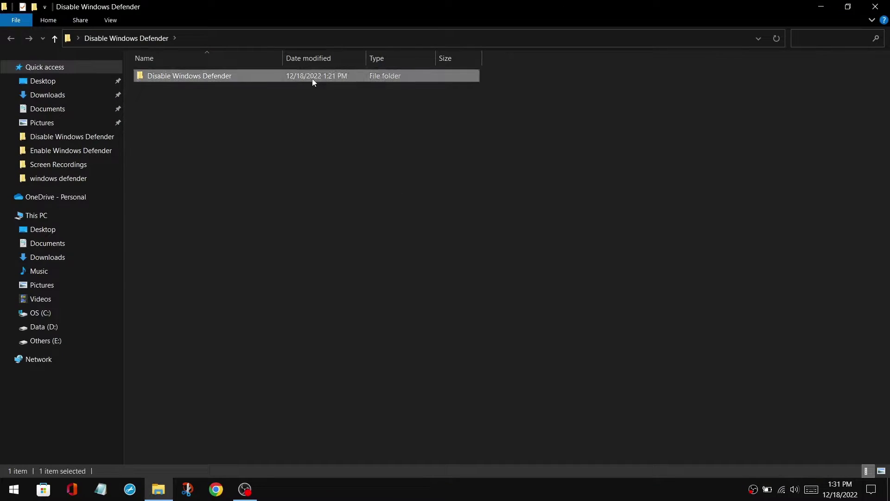
pyautogui.doubleClick(313, 79)
pyautogui.doubleClick(280, 92)
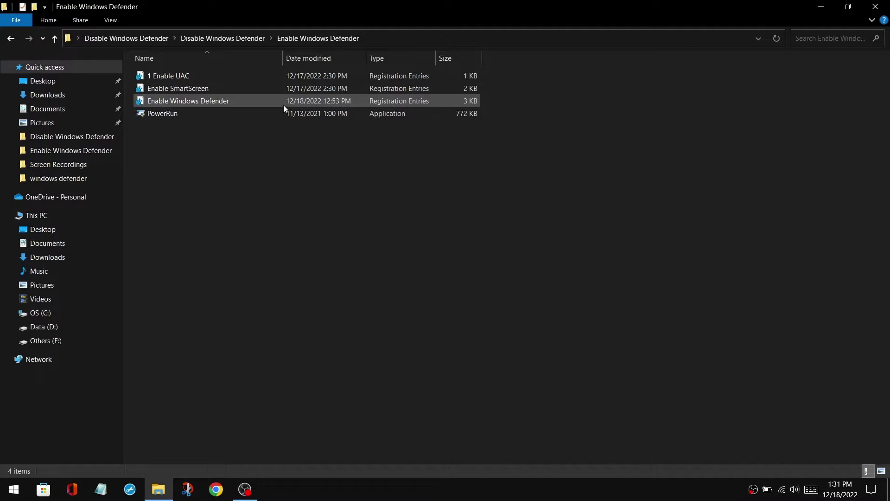
pyautogui.click(305, 78)
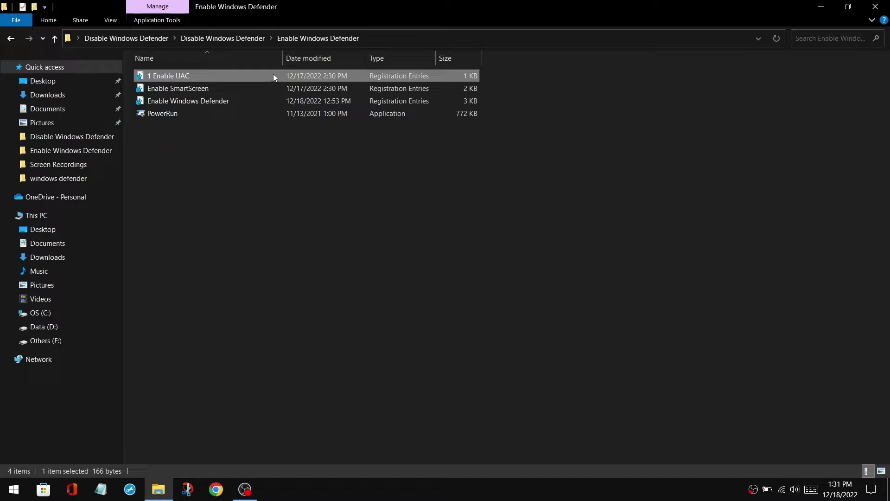
pyautogui.click(14, 490)
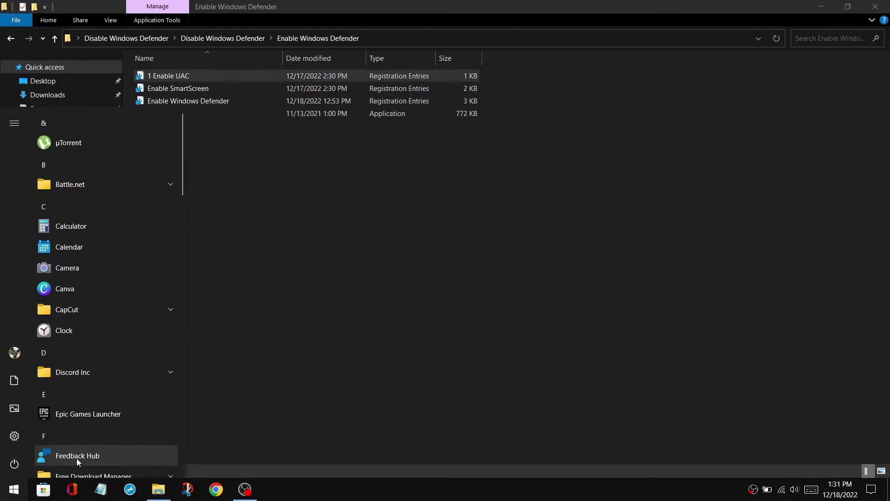
pyautogui.click(16, 465)
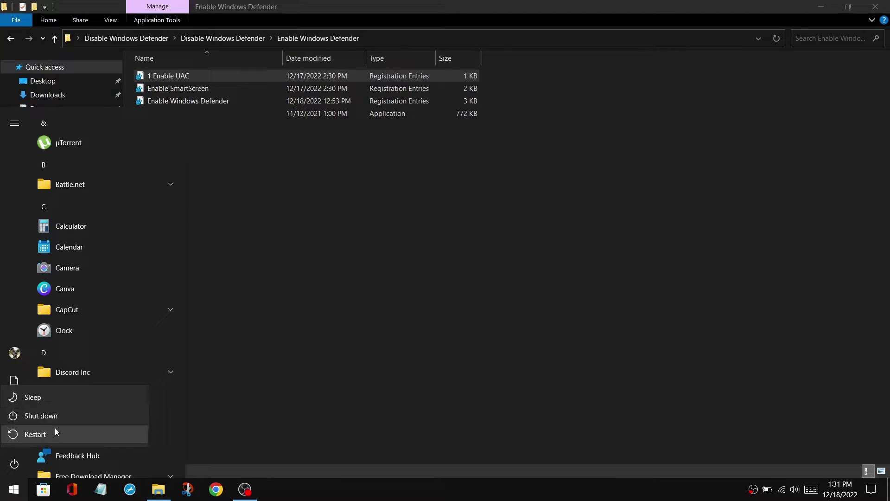
pyautogui.click(308, 325)
pyautogui.click(266, 148)
# - Select the Enable SmartScreen and Enable Windows Defender registry files one after the other, ending on the PowerRun application
pyautogui.click(224, 88)
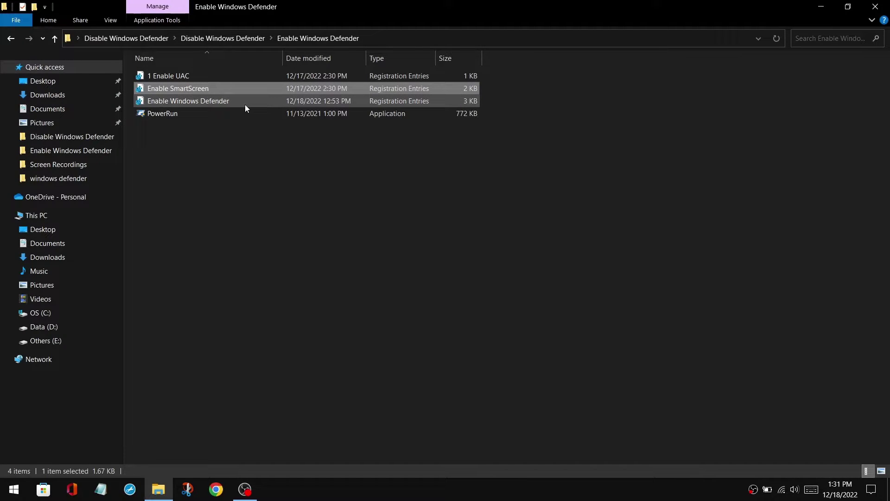
pyautogui.click(226, 102)
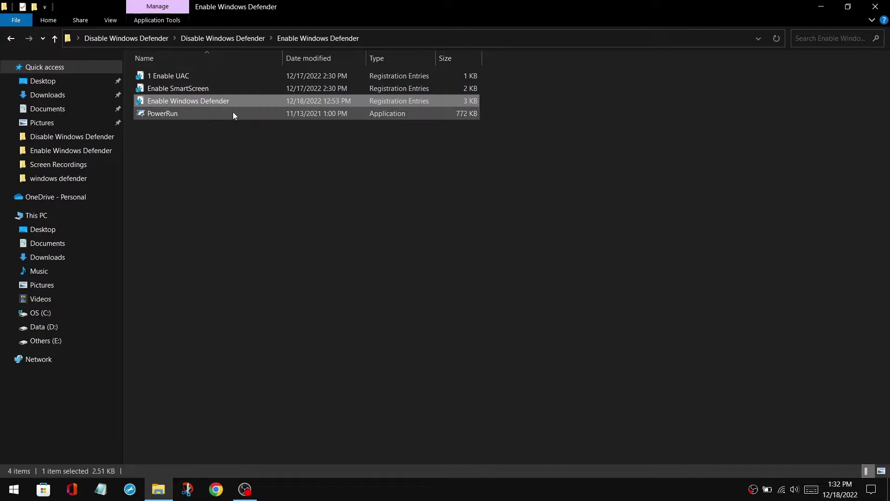
pyautogui.click(186, 115)
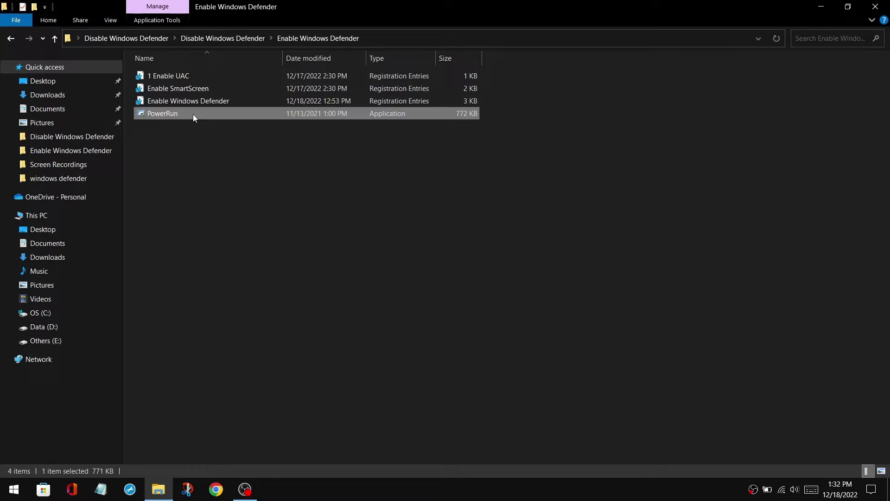
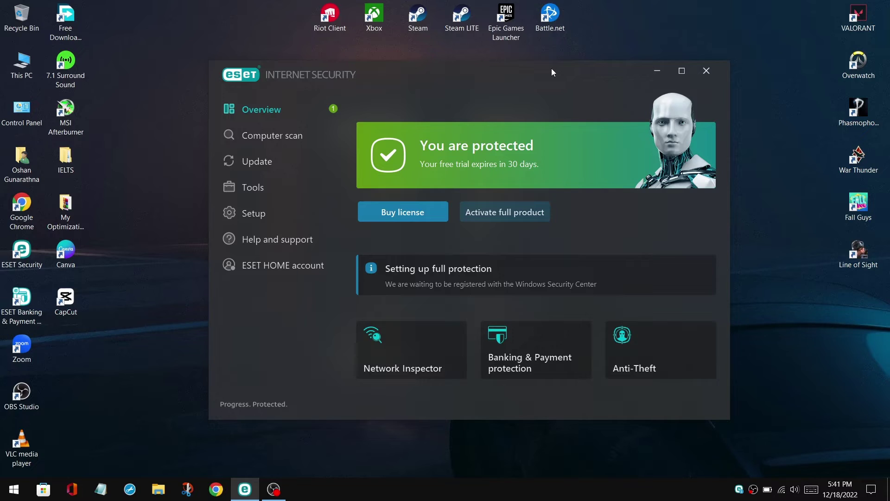
# - Look through the Computer scan, Update and Tools pages of ESET Internet Security
pyautogui.click(263, 105)
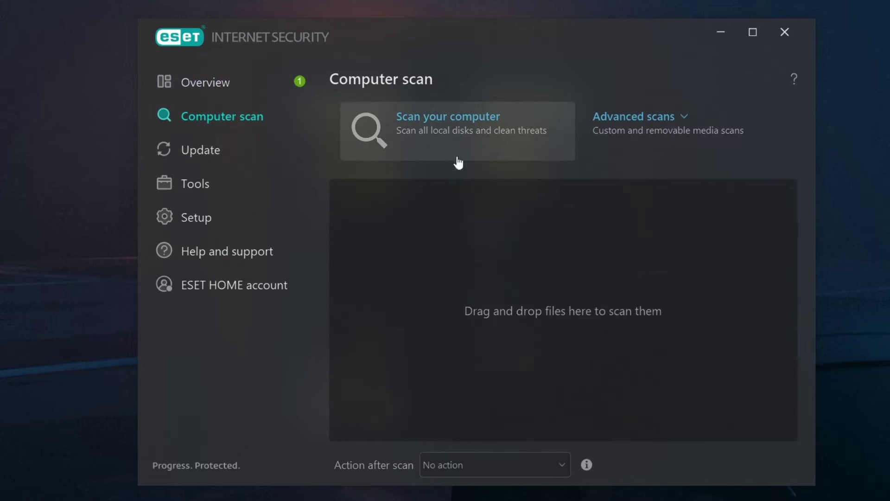
pyautogui.click(260, 159)
pyautogui.click(258, 181)
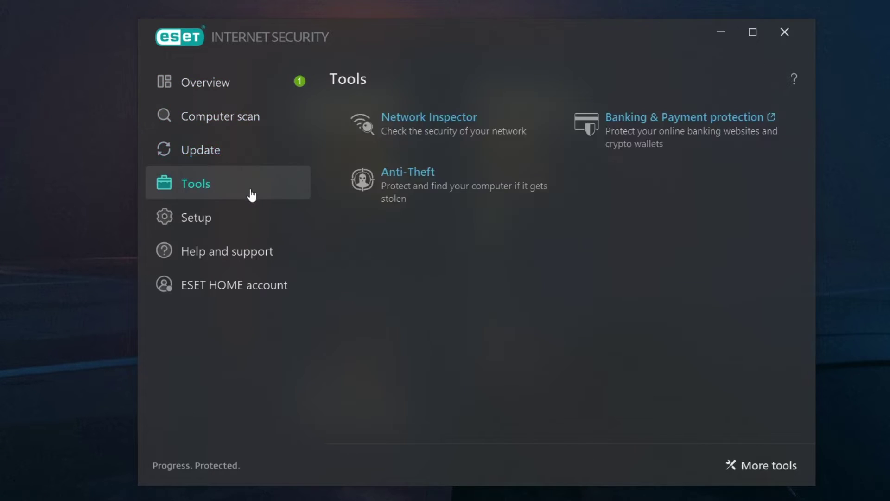
# - Review the Computer protection and Security tools settings in the ESET Setup section, and return to the Setup overview
pyautogui.click(246, 219)
pyautogui.click(412, 131)
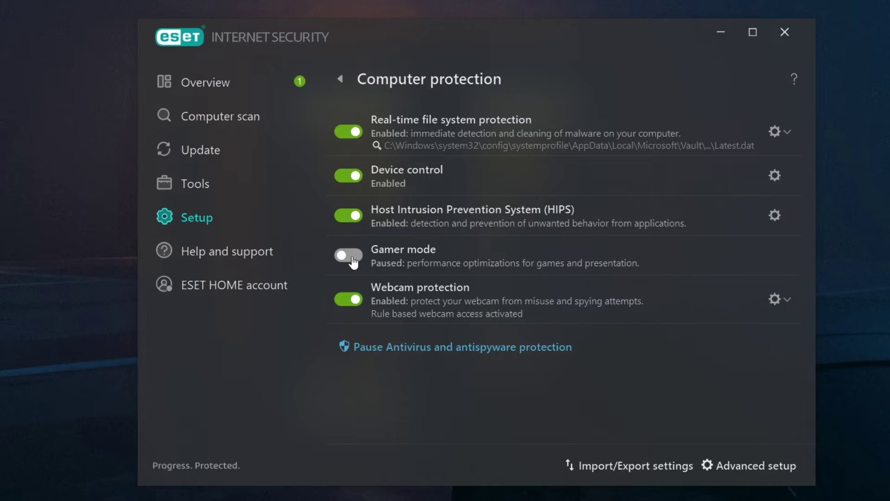
pyautogui.click(351, 256)
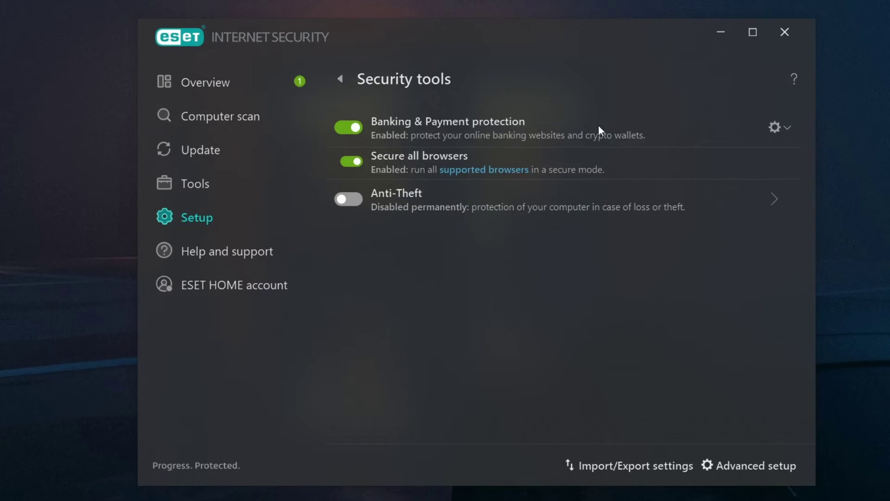
pyautogui.click(346, 75)
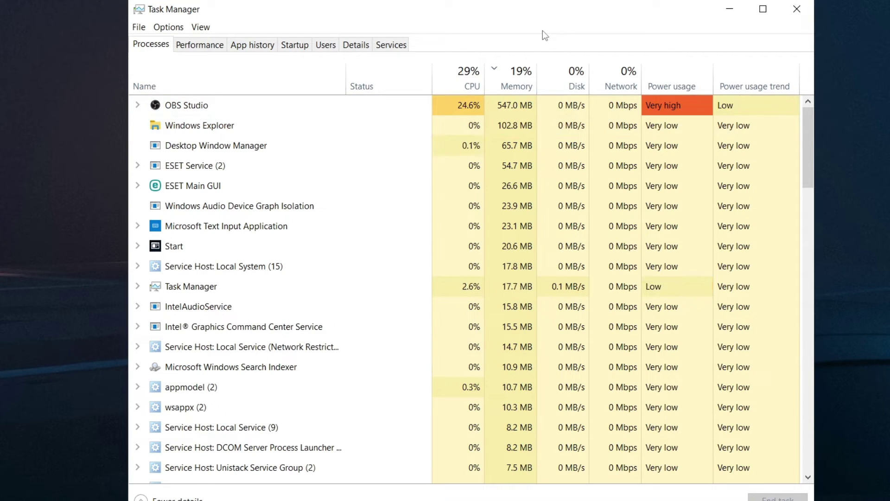
# - Switch to Task Manager and examine the resource usage of ESET Main GUI and ESET Service, expanding each to view its subprocesses
pyautogui.click(511, 190)
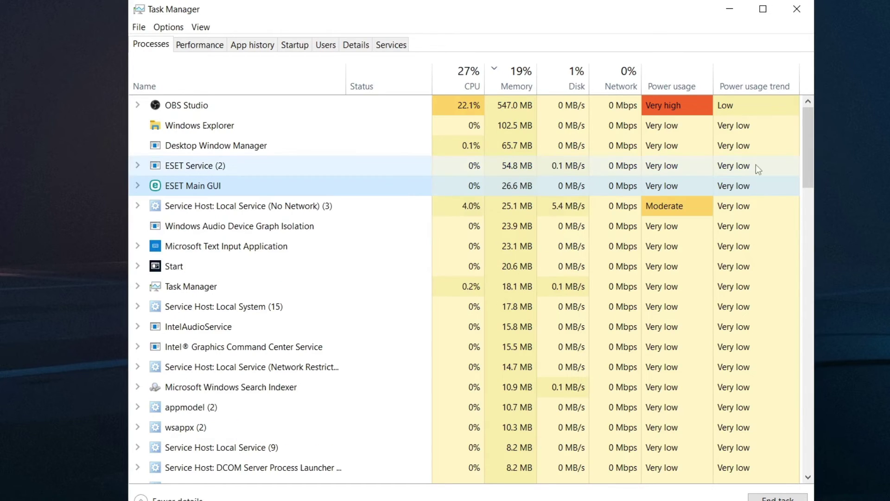
pyautogui.click(278, 173)
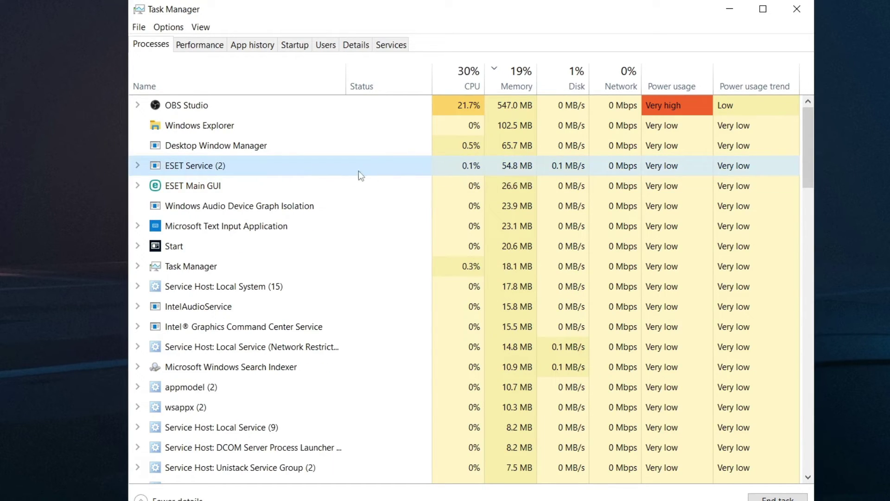
pyautogui.click(138, 166)
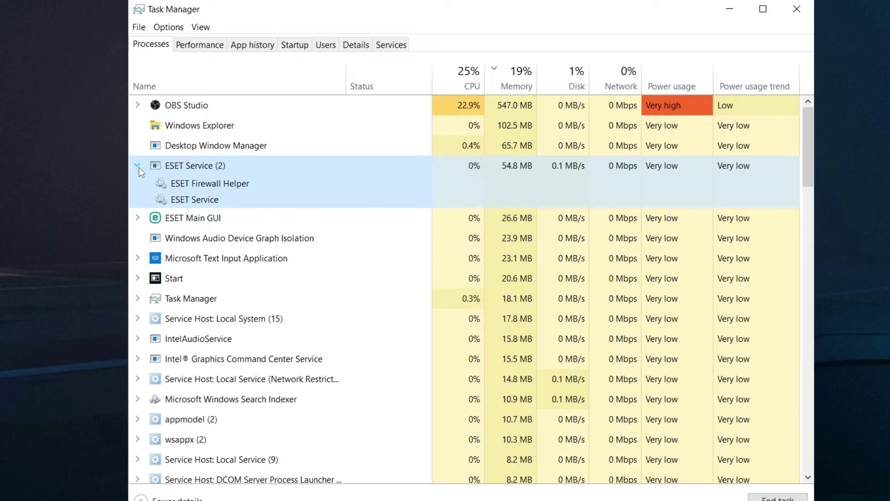
pyautogui.click(138, 166)
pyautogui.click(133, 191)
pyautogui.click(136, 186)
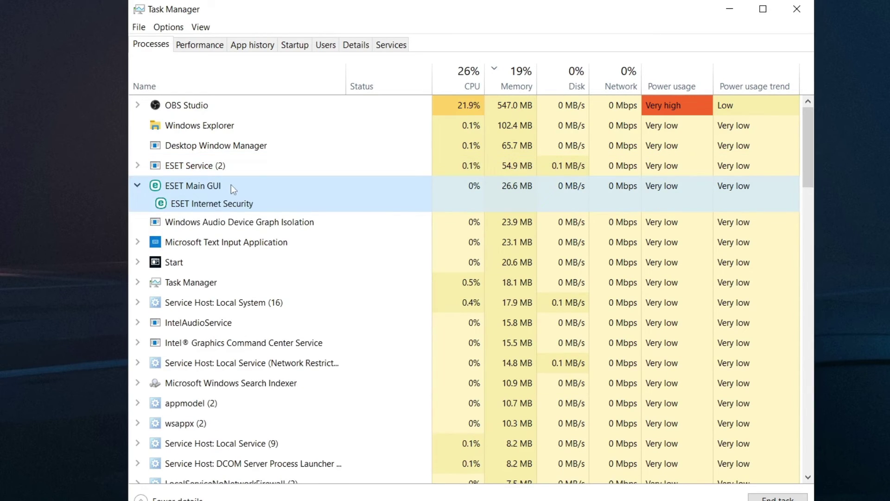